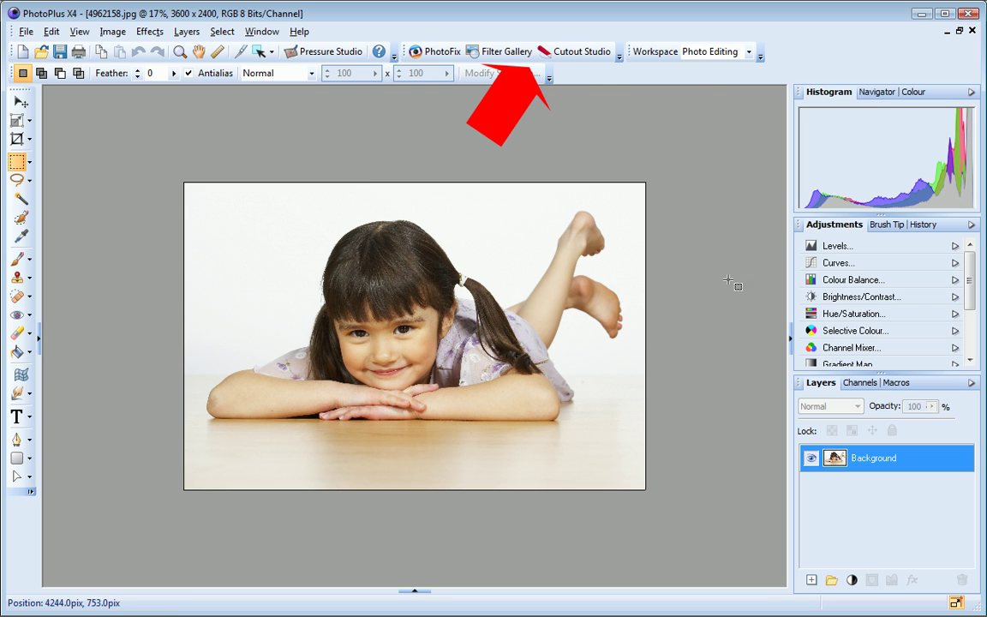
# Launch Cutout Studio on the girl's photo and show the '1: Create the cutout' help on discarding the background
pyautogui.click(578, 57)
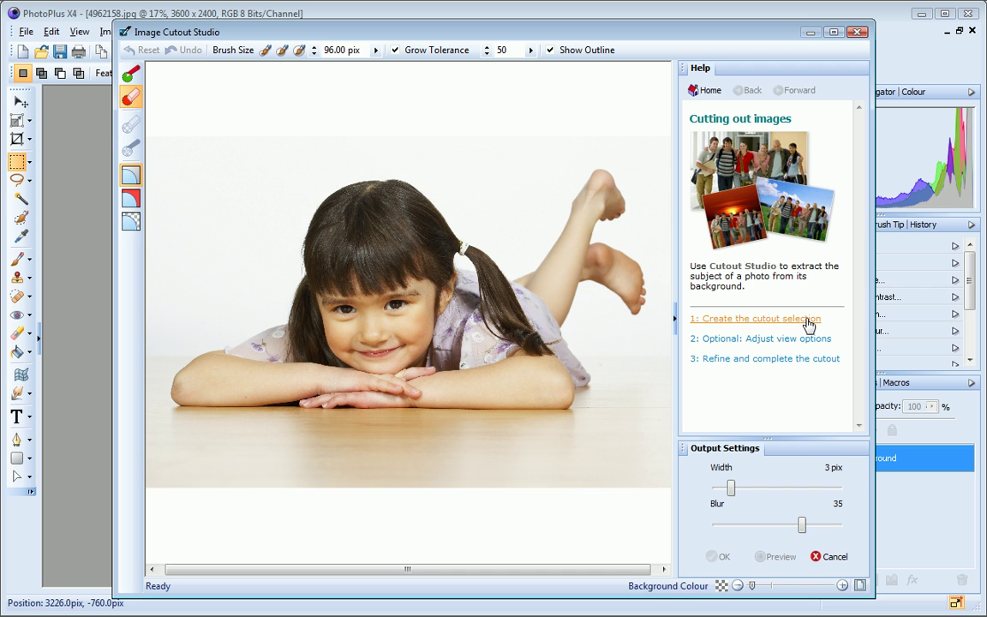
pyautogui.click(808, 320)
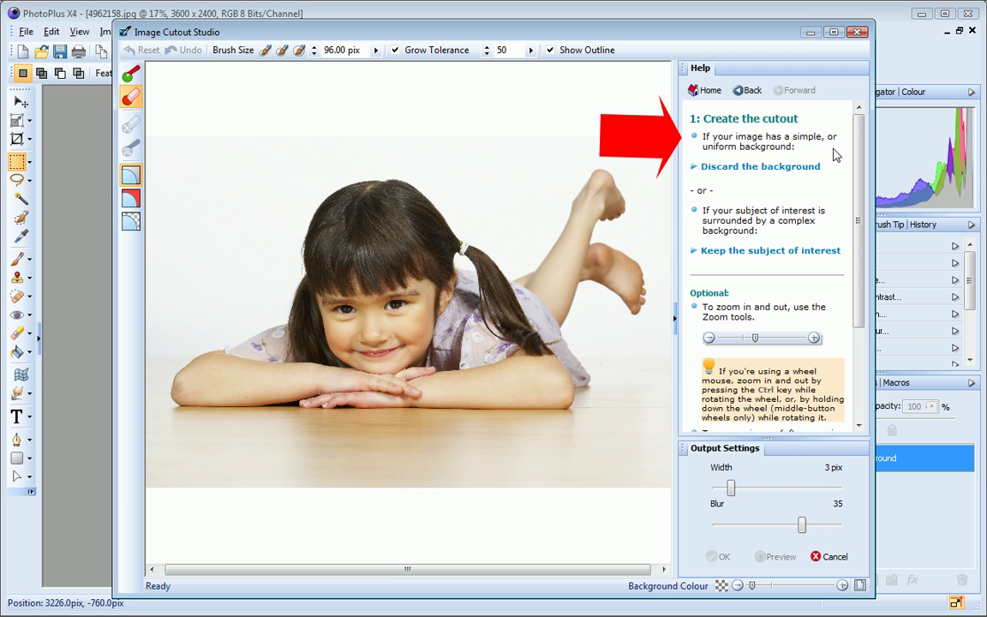
pyautogui.click(733, 166)
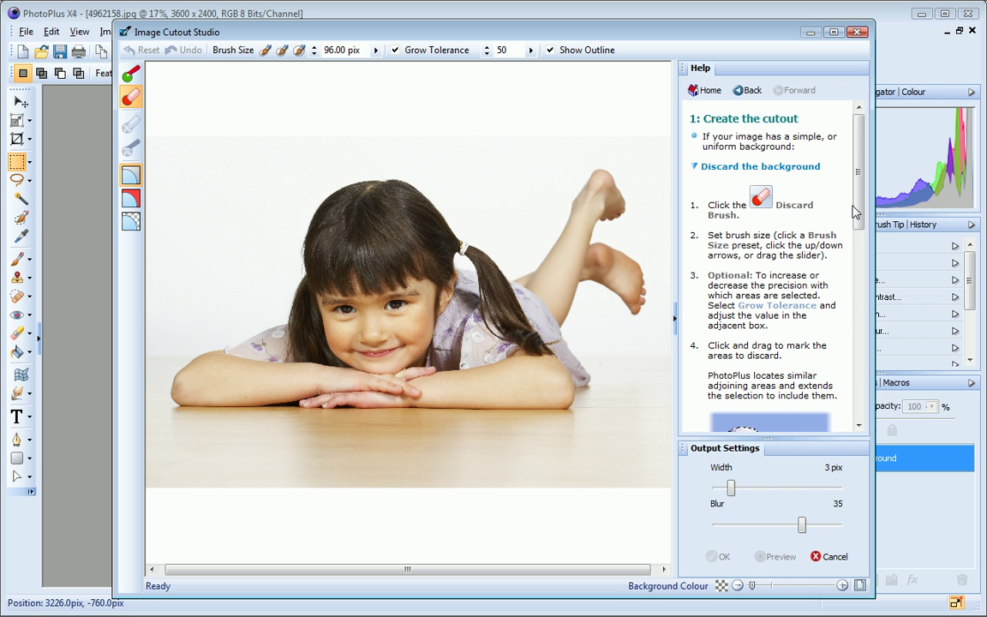
pyautogui.moveTo(859, 211); pyautogui.dragTo(859, 353)
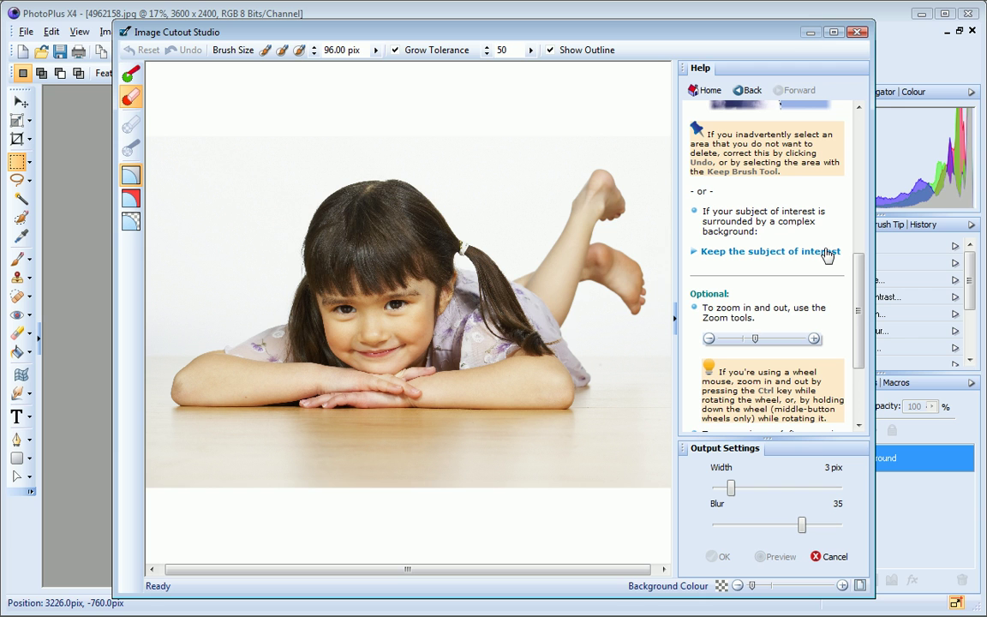
pyautogui.click(825, 252)
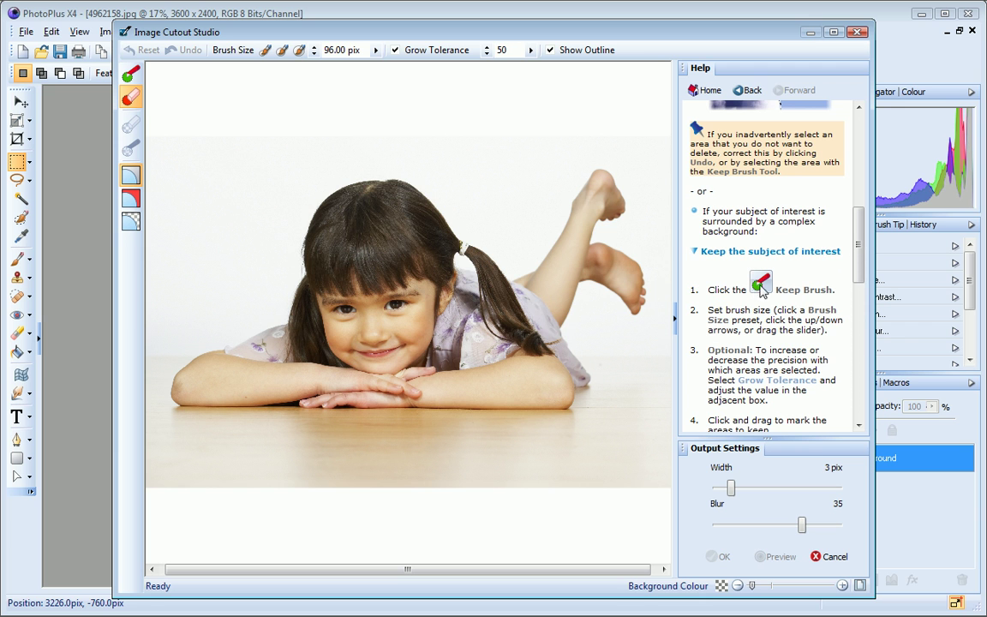
pyautogui.click(796, 252)
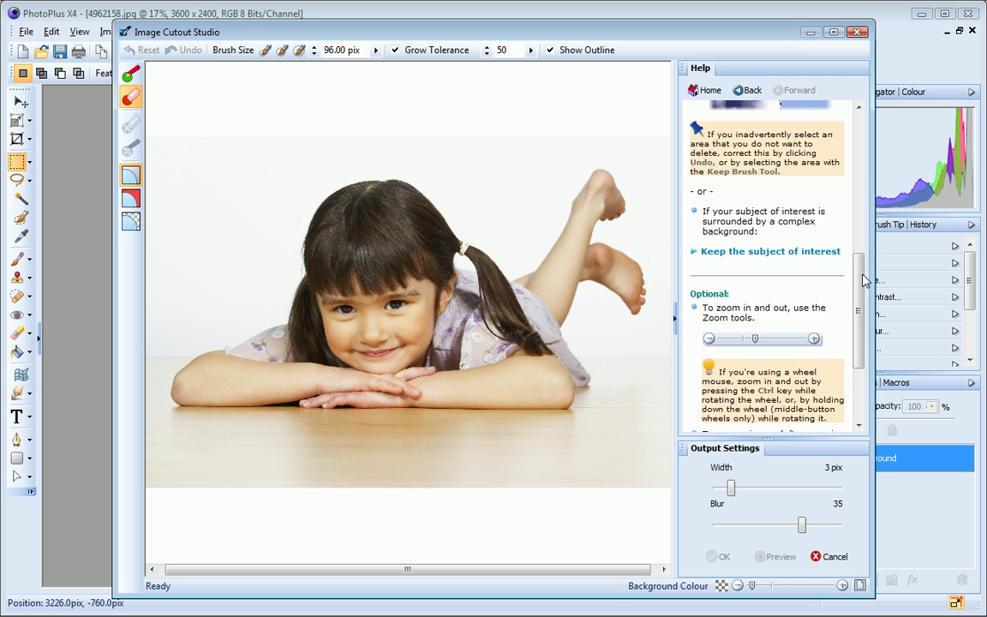
pyautogui.moveTo(859, 259); pyautogui.dragTo(865, 137)
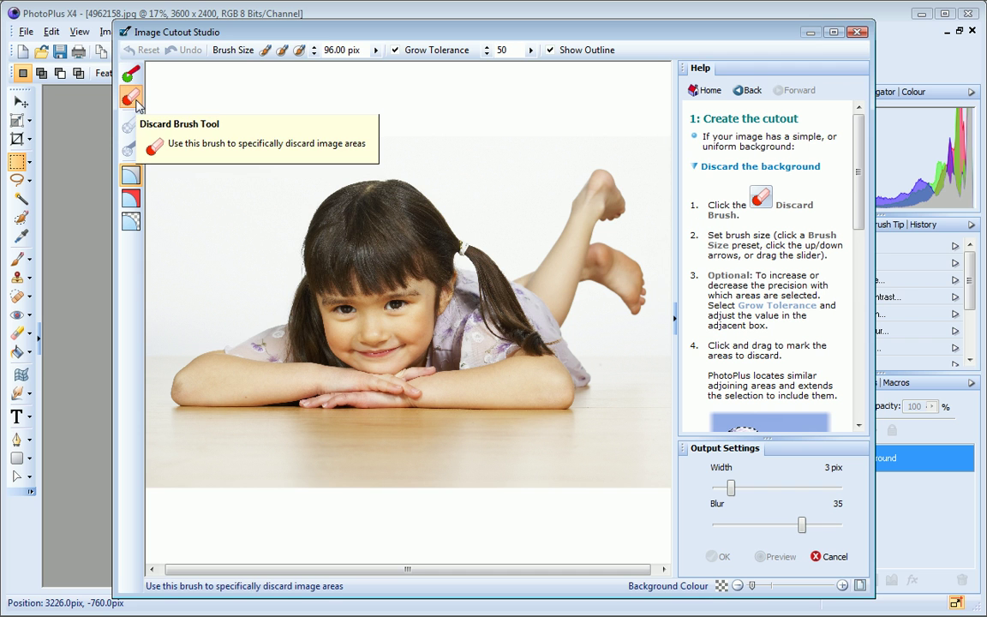
# With the large brush preset, paint Discard strokes over the white backdrop and the floor below the arms
pyautogui.click(299, 51)
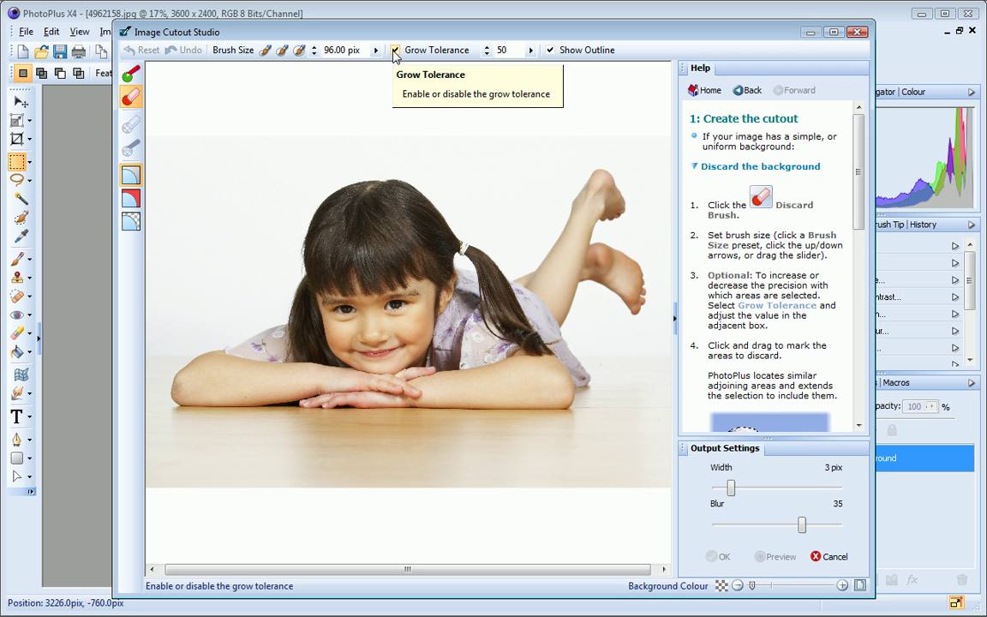
pyautogui.click(223, 206)
pyautogui.moveTo(171, 402)
pyautogui.mouseDown()
pyautogui.moveTo(236, 390)
pyautogui.moveTo(359, 394)
pyautogui.moveTo(489, 454)
pyautogui.moveTo(521, 454)
pyautogui.mouseUp()
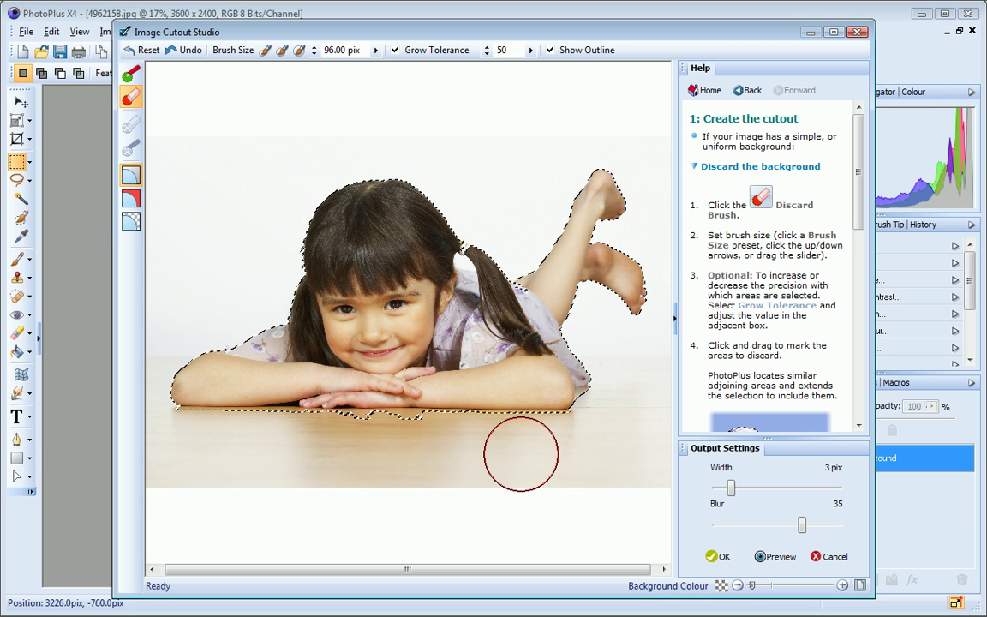
# With a 10 pix brush, trim the cutout edge along the table and show the discarded areas tinted
pyautogui.click(264, 52)
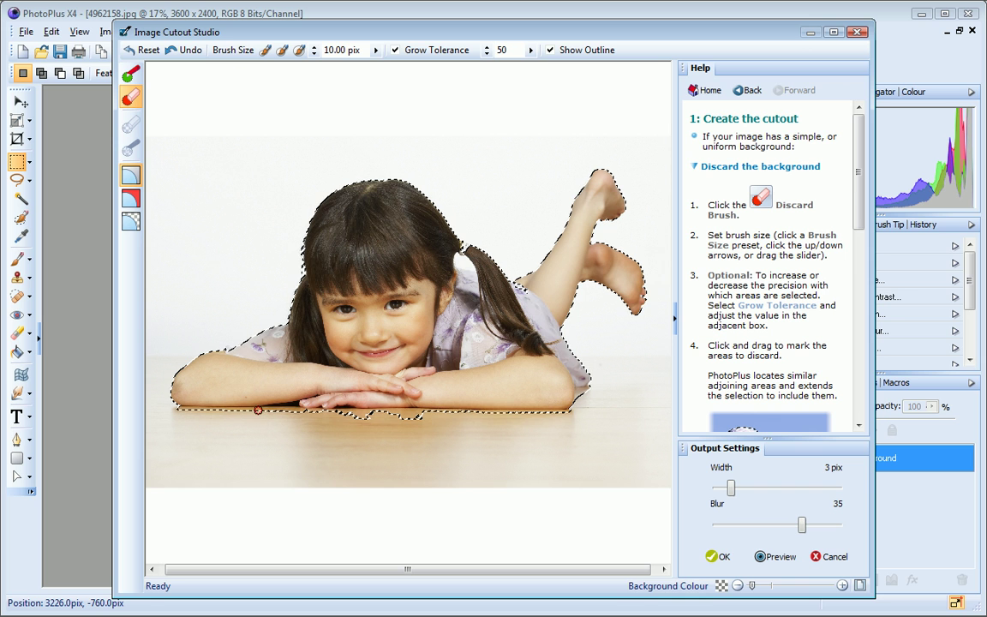
pyautogui.moveTo(258, 410)
pyautogui.mouseDown()
pyautogui.moveTo(232, 411)
pyautogui.moveTo(437, 411)
pyautogui.mouseUp()
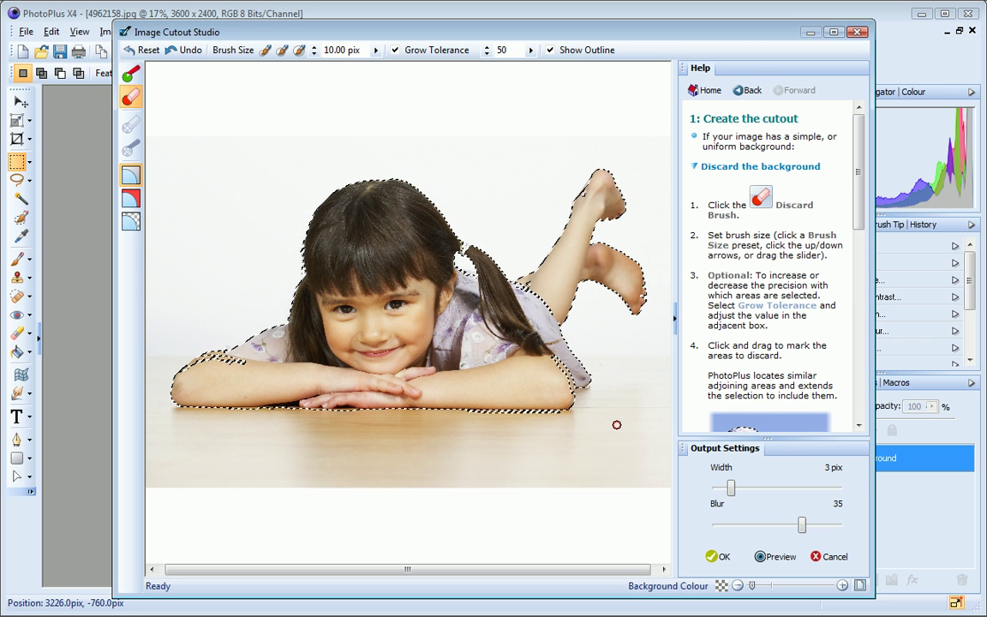
pyautogui.click(131, 199)
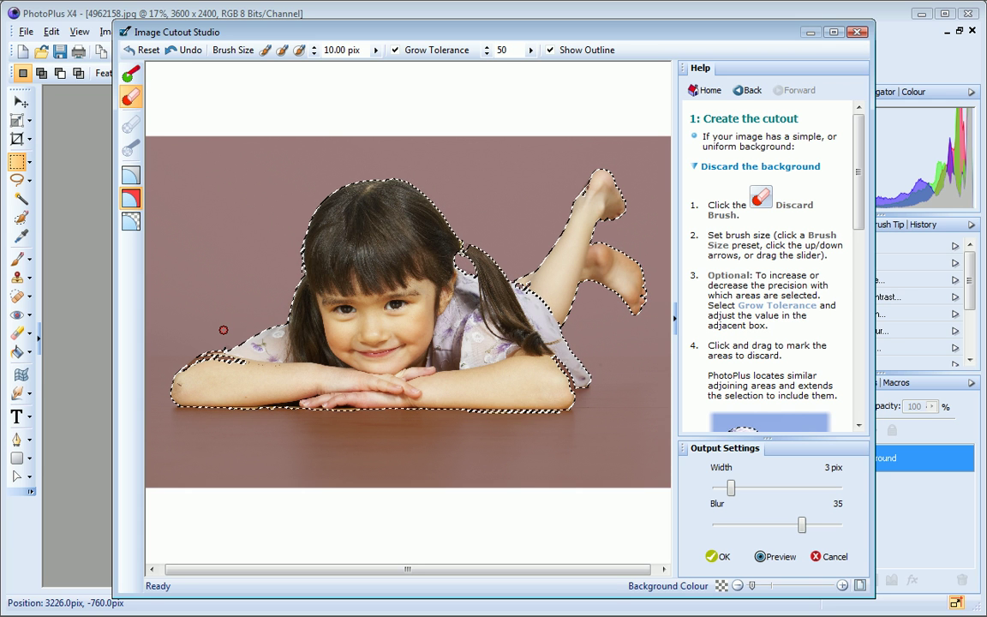
pyautogui.click(131, 77)
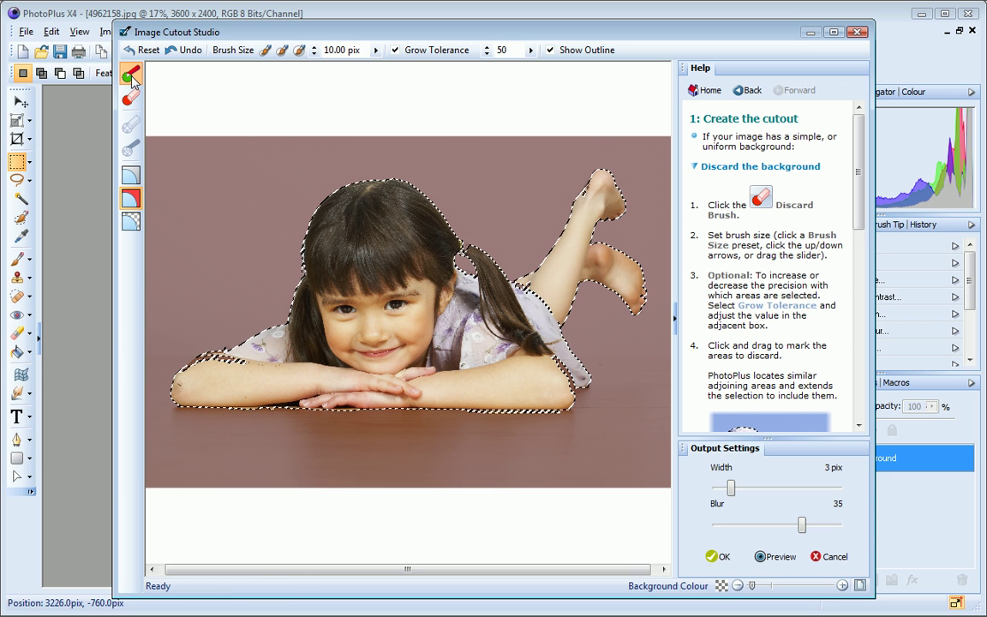
# Turn off Grow Tolerance and paint keep strokes over the forearm, shoulder, raised toes and elbow
pyautogui.click(396, 51)
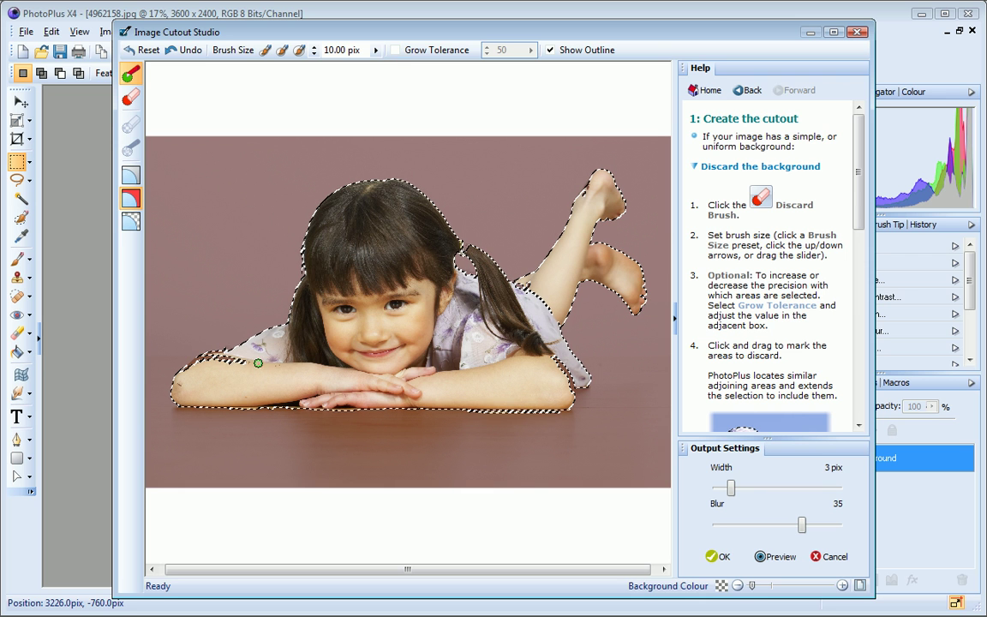
pyautogui.moveTo(258, 363)
pyautogui.mouseDown()
pyautogui.moveTo(191, 364)
pyautogui.moveTo(177, 385)
pyautogui.moveTo(213, 355)
pyautogui.moveTo(286, 367)
pyautogui.mouseUp()
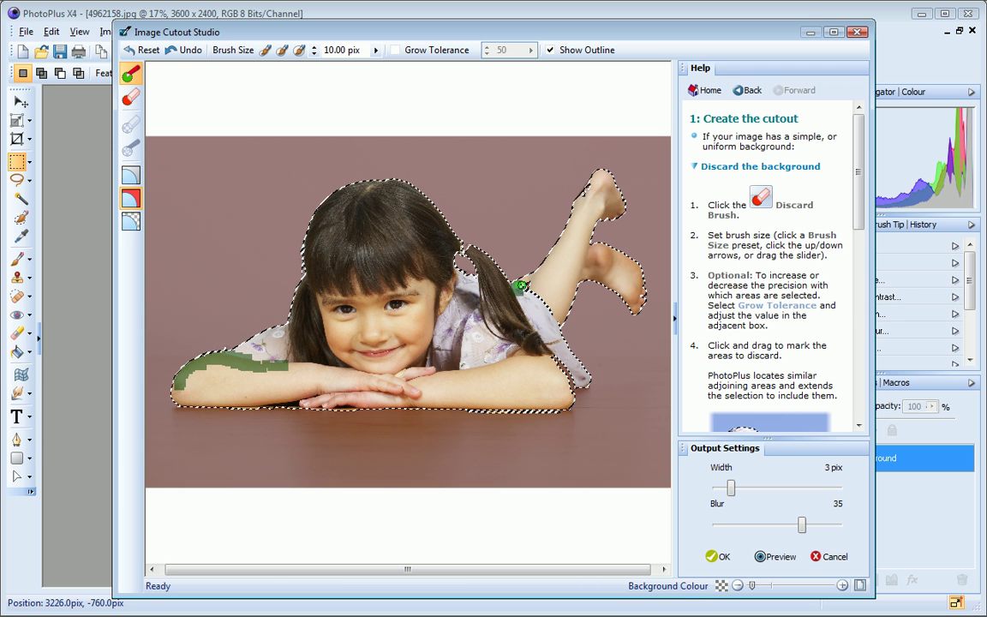
pyautogui.moveTo(520, 285); pyautogui.dragTo(530, 288)
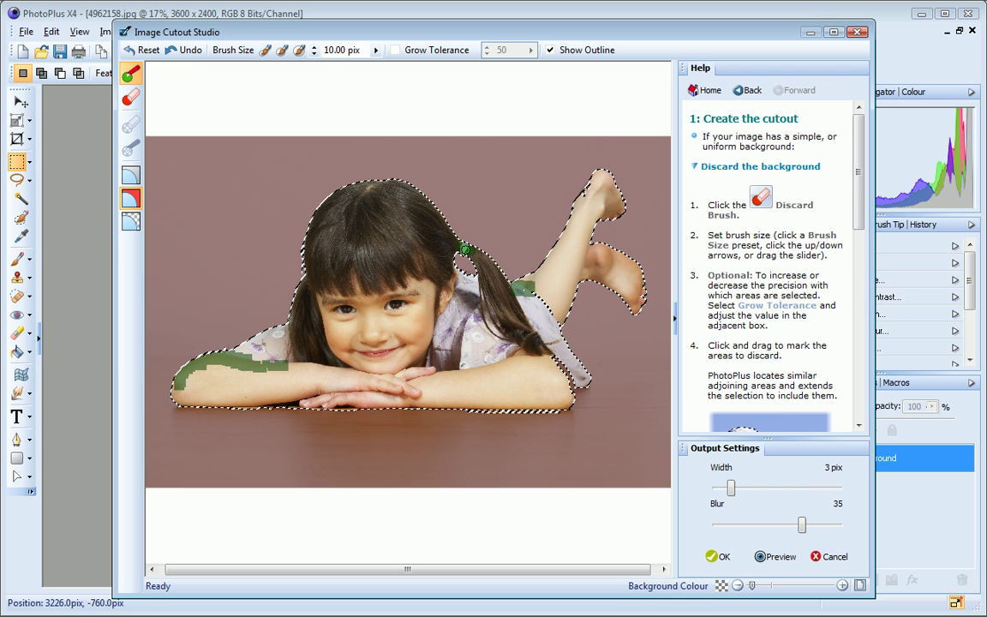
pyautogui.moveTo(590, 197); pyautogui.dragTo(595, 177)
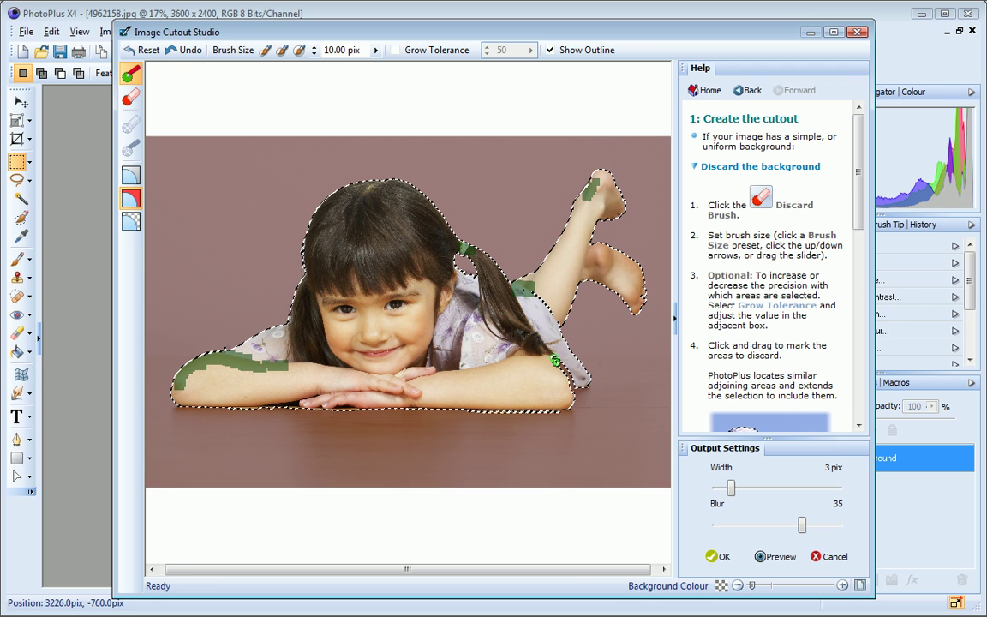
pyautogui.moveTo(555, 361); pyautogui.dragTo(570, 388)
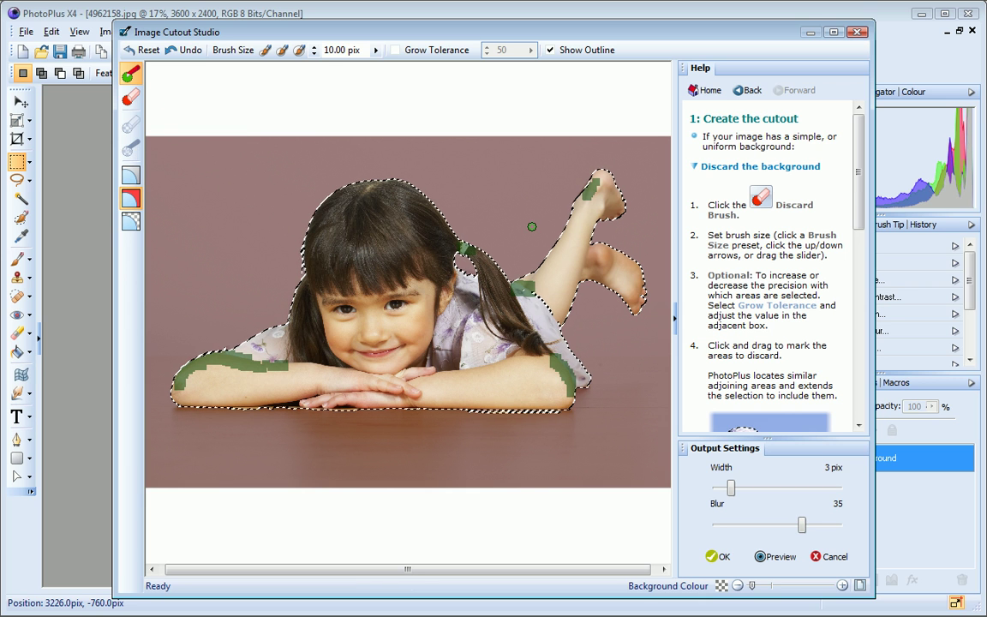
# Preview the cutout with the background removed and zoom in on it
pyautogui.click(779, 557)
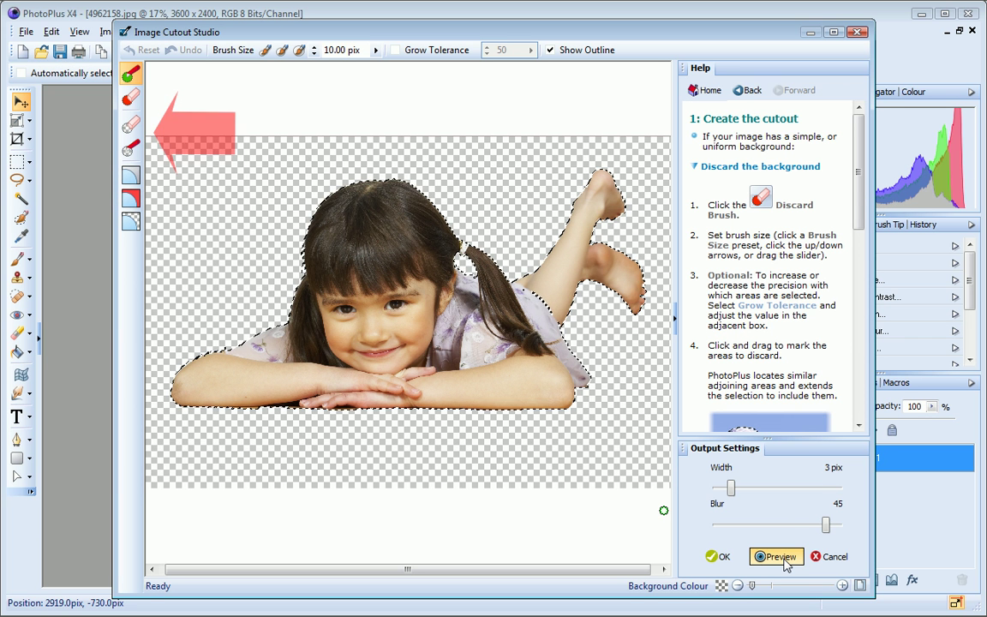
pyautogui.click(842, 586)
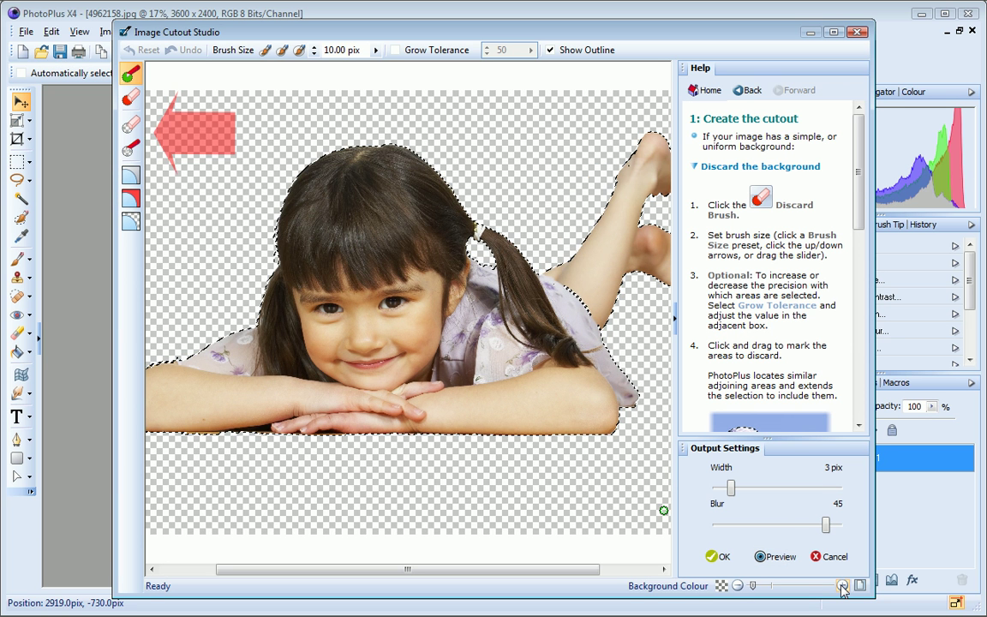
pyautogui.click(842, 586)
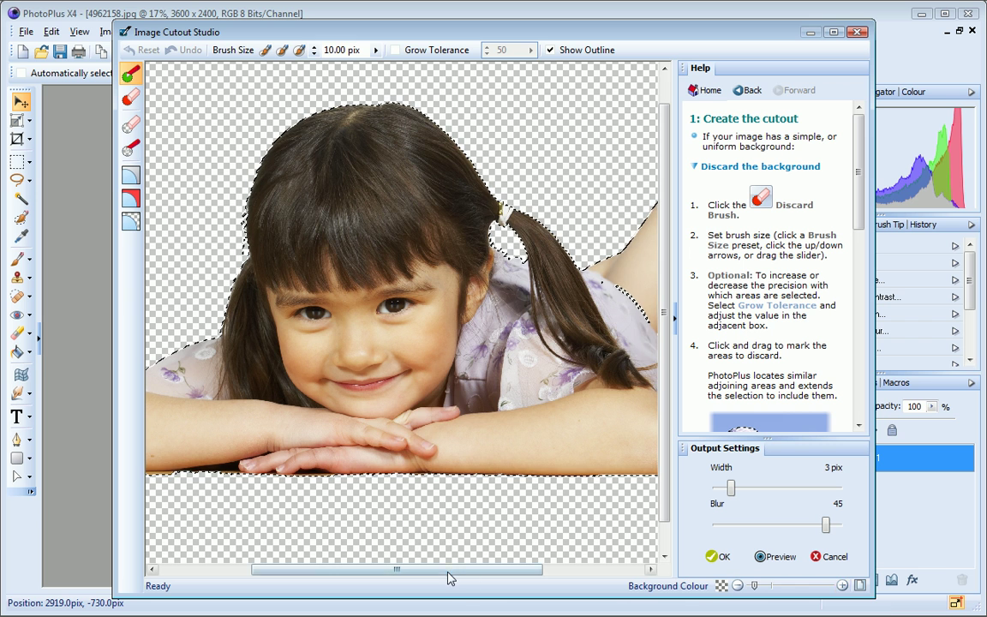
pyautogui.moveTo(451, 570); pyautogui.dragTo(378, 572)
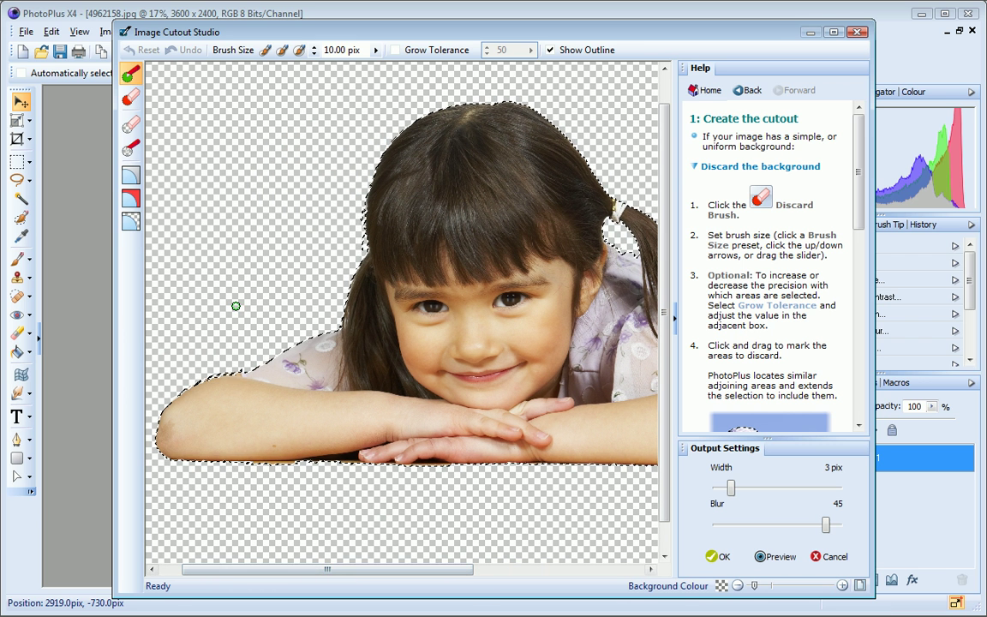
# Erase leftover background along the left shoulder edge with the Erase Touch-up brush at hardness 30
pyautogui.click(130, 148)
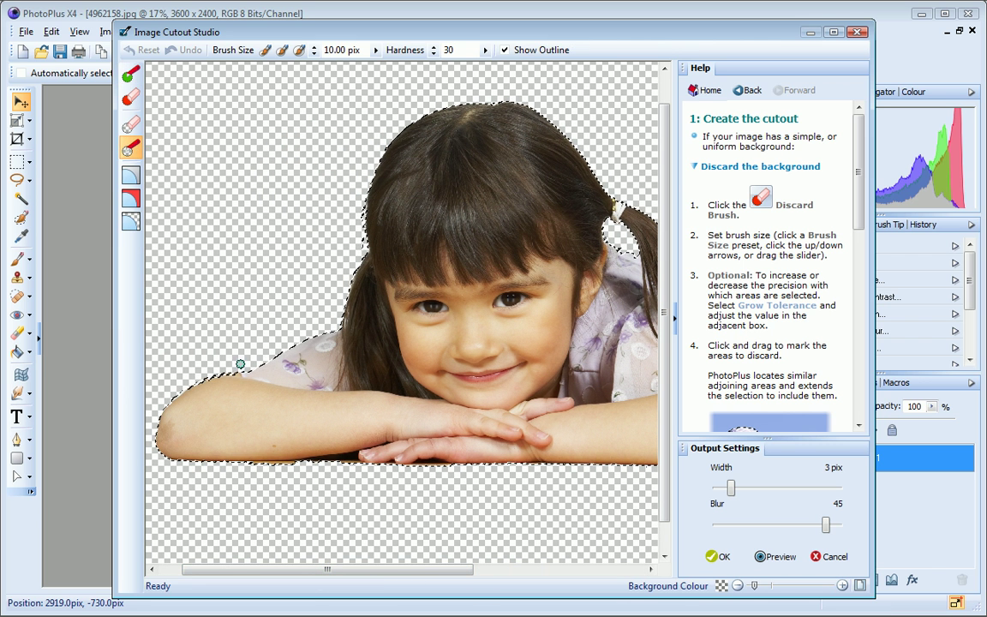
pyautogui.moveTo(240, 364); pyautogui.dragTo(221, 416)
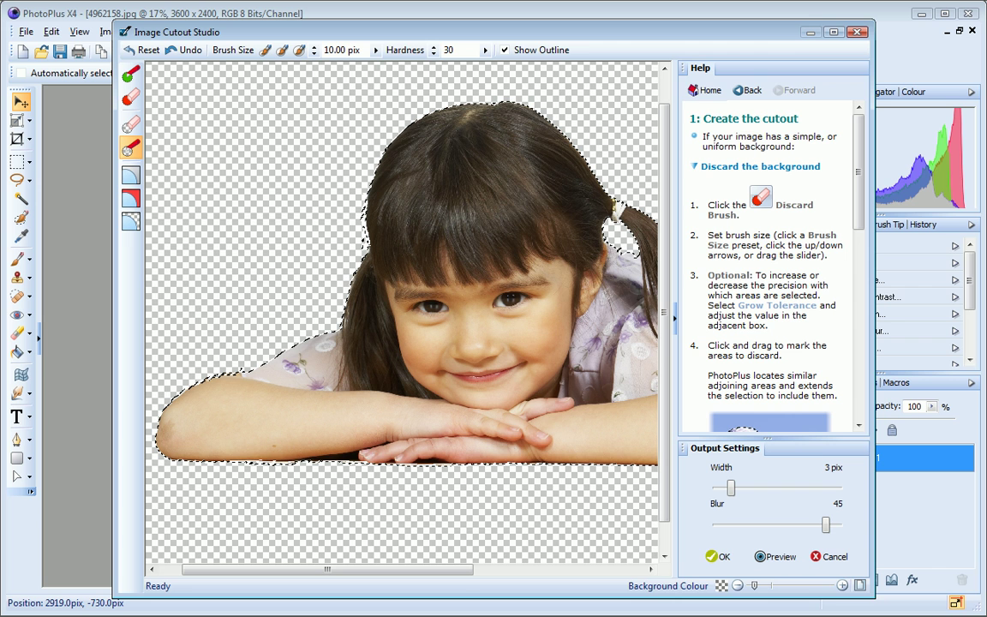
pyautogui.click(484, 50)
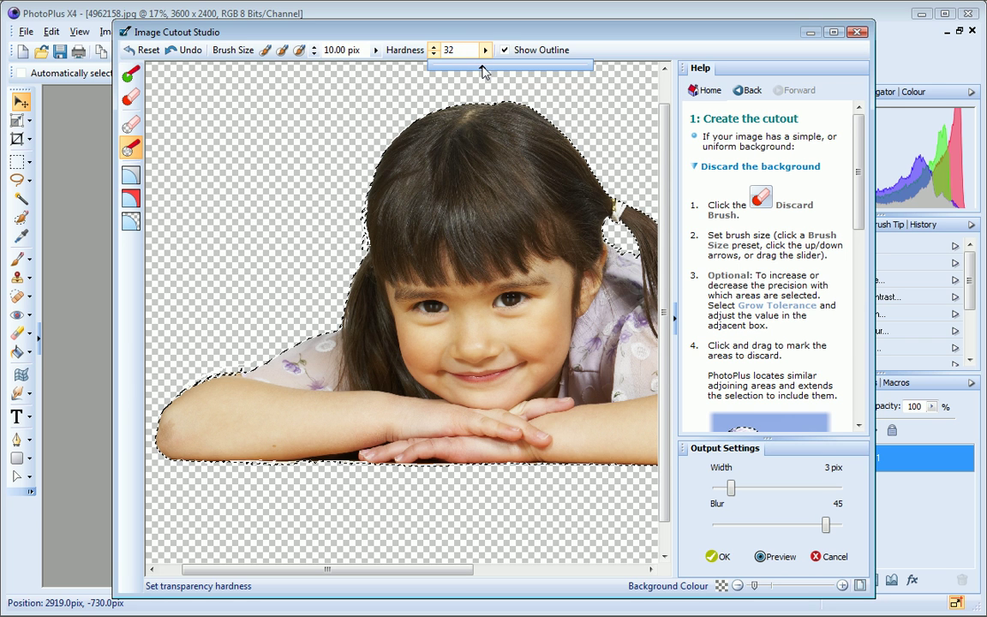
pyautogui.click(479, 64)
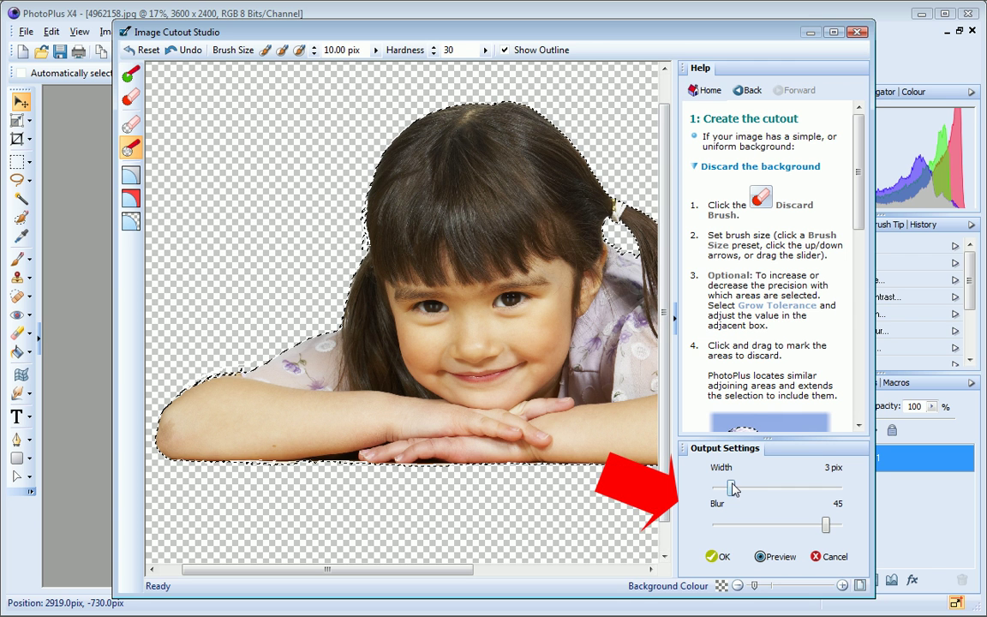
# Set the output edge Width to 5 pix and Blur to 47, then apply the cutout
pyautogui.moveTo(730, 489); pyautogui.dragTo(742, 492)
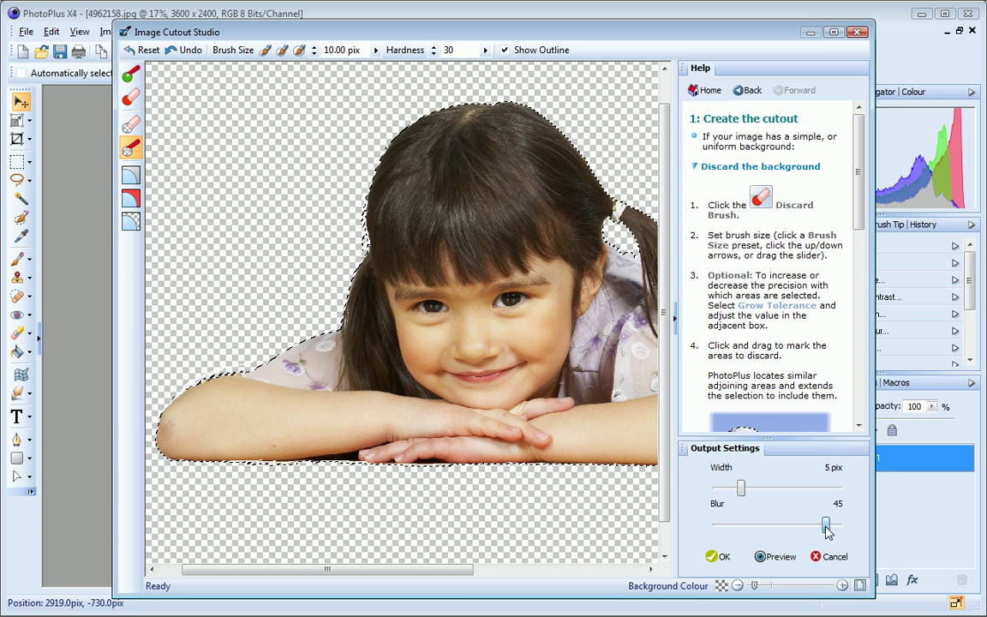
pyautogui.moveTo(826, 529); pyautogui.dragTo(831, 531)
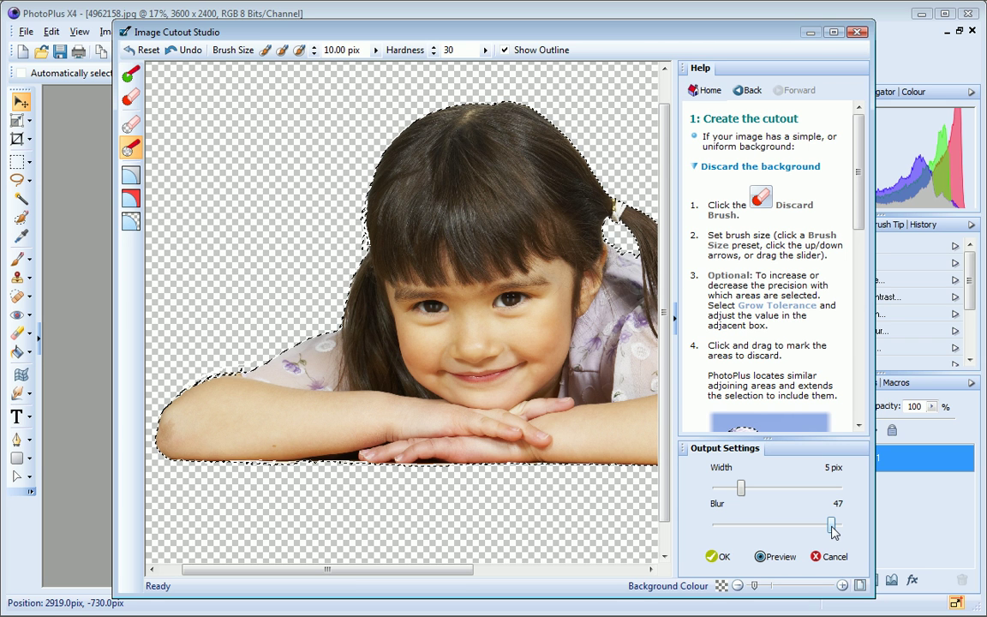
pyautogui.click(708, 92)
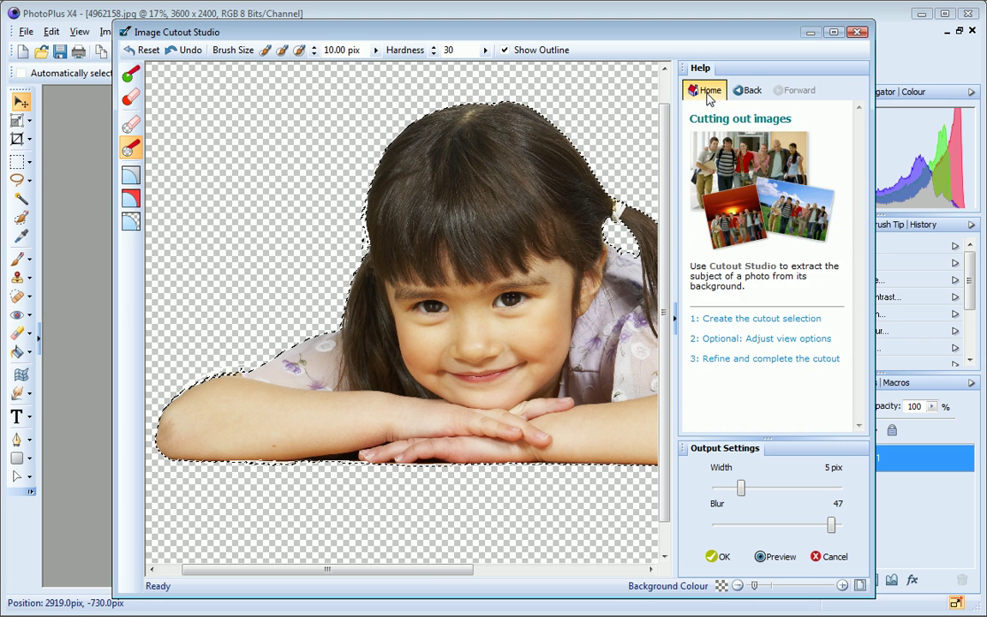
pyautogui.click(771, 358)
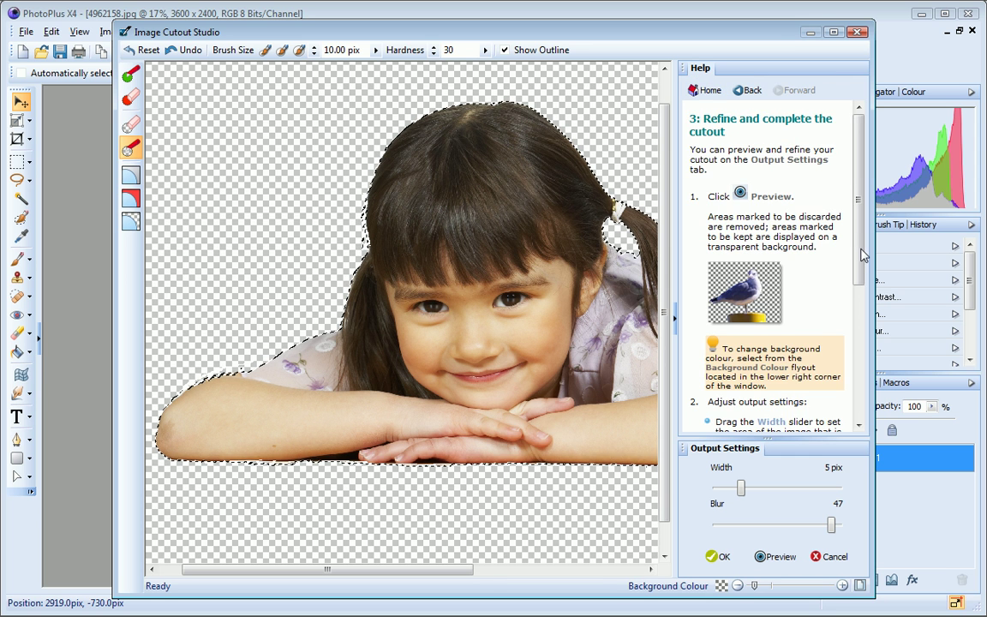
pyautogui.moveTo(859, 255); pyautogui.dragTo(866, 385)
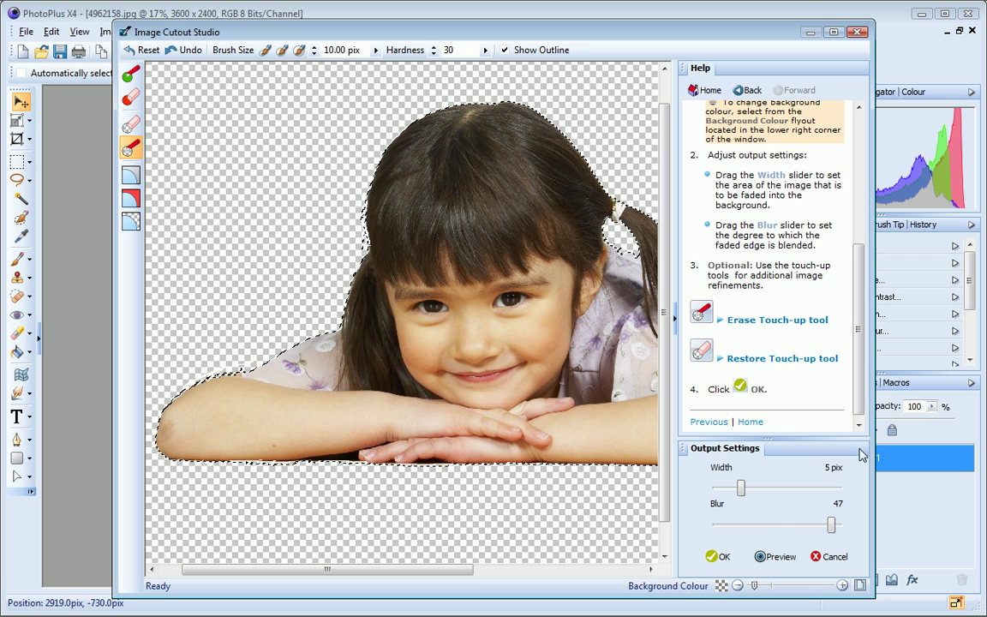
pyautogui.click(722, 557)
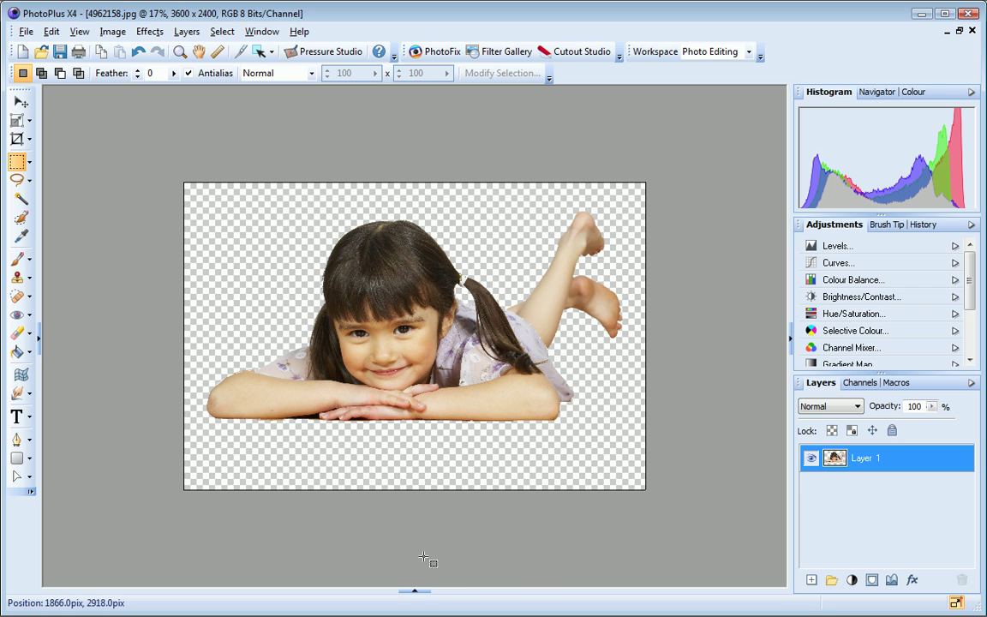
# Copy the cut-out girl on Layer 1 to the clipboard with Edit > Copy
pyautogui.click(52, 31)
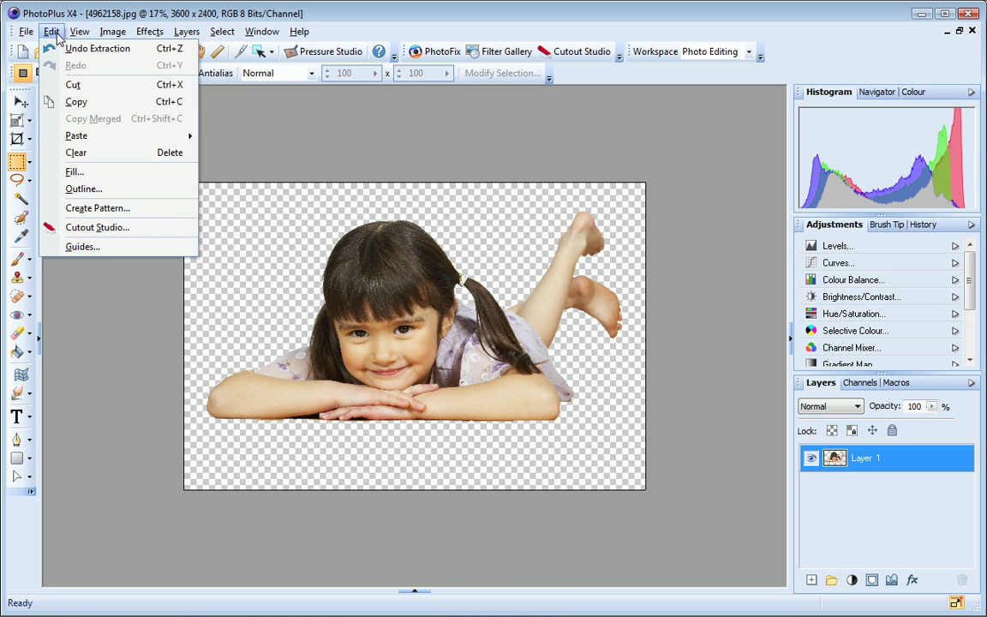
pyautogui.click(78, 102)
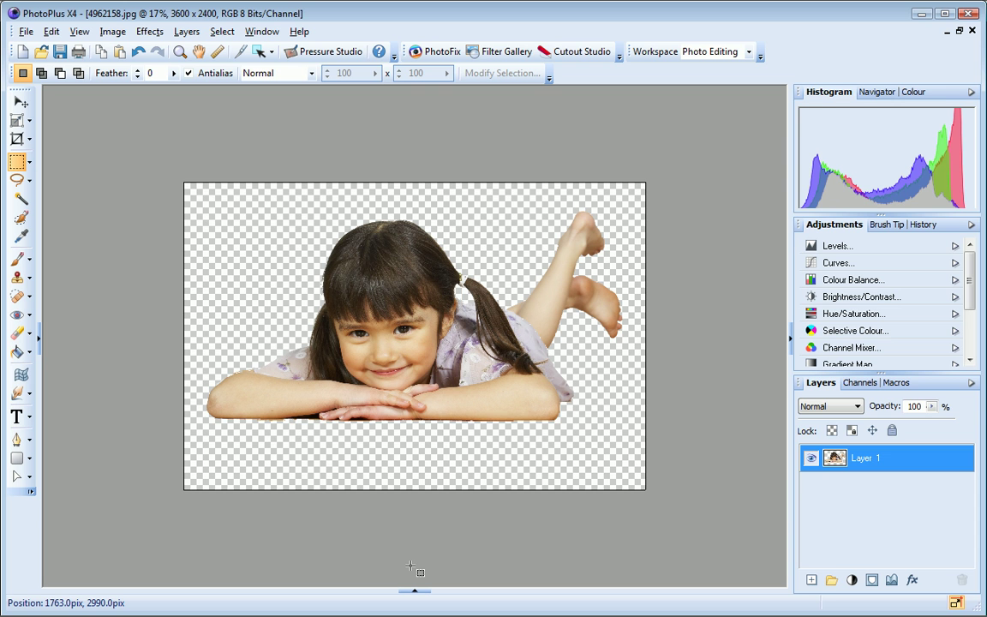
# Switch to the beach photo and paste the girl onto it with Paste > As New Layer
pyautogui.click(415, 591)
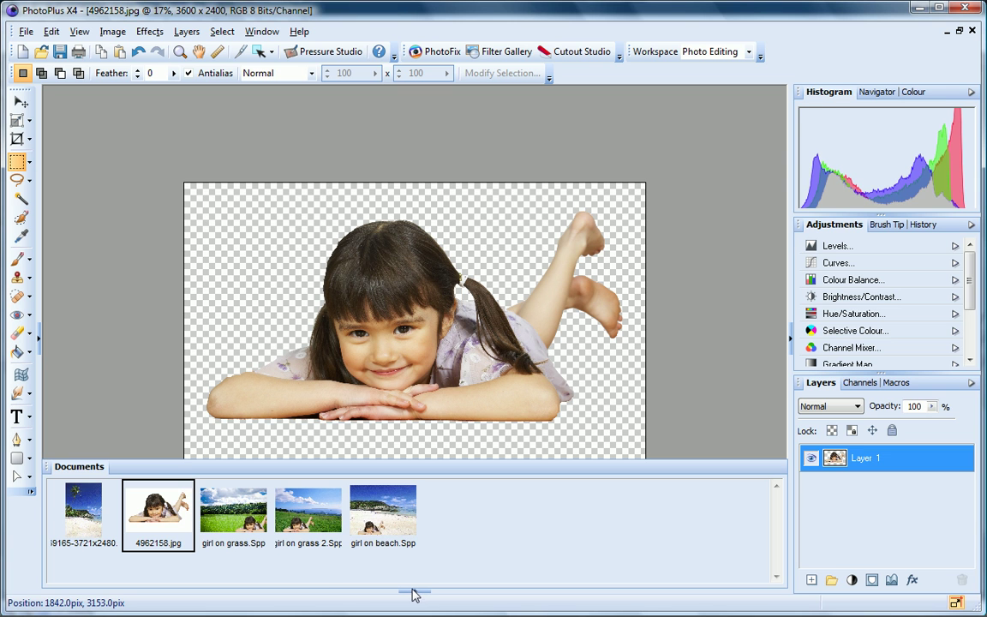
pyautogui.click(80, 516)
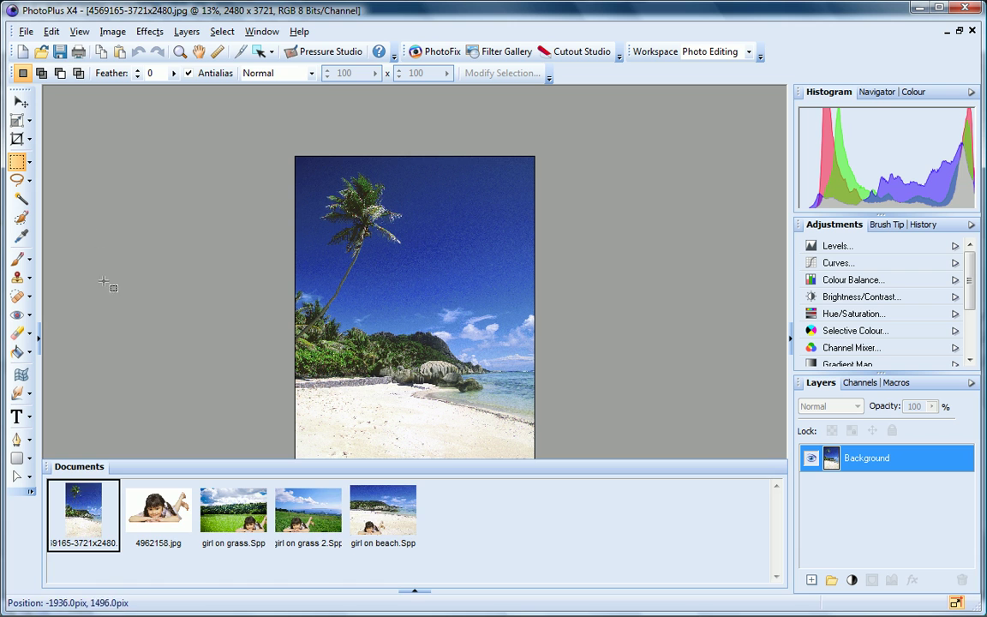
pyautogui.click(53, 32)
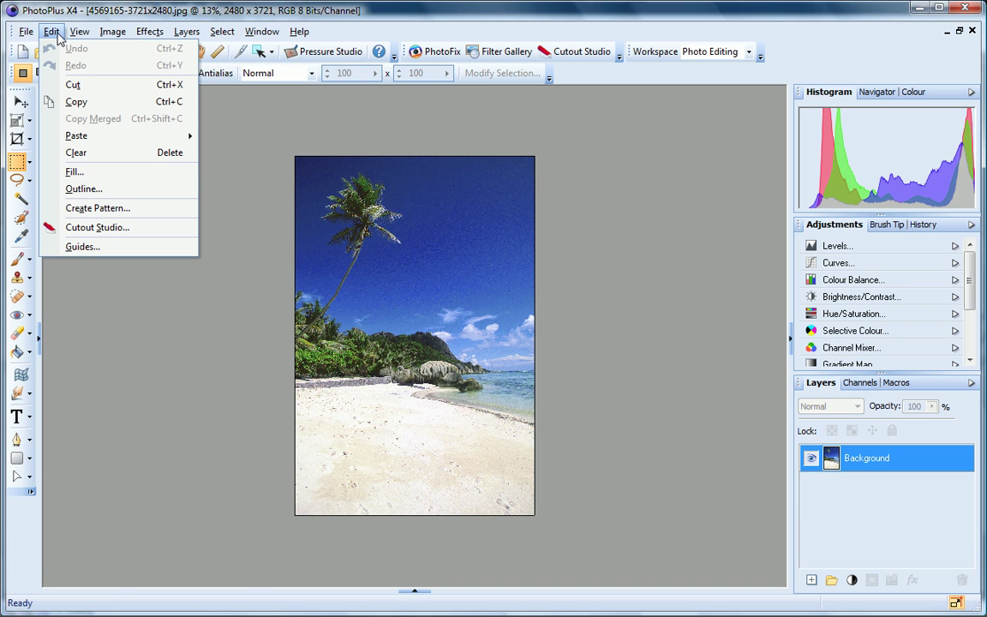
pyautogui.moveTo(107, 142)
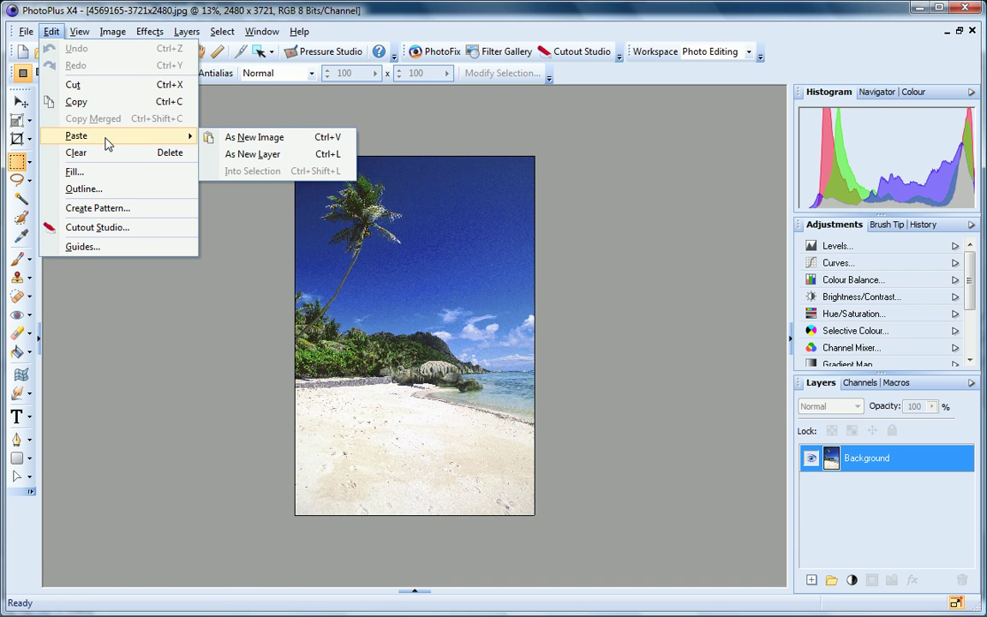
pyautogui.click(275, 155)
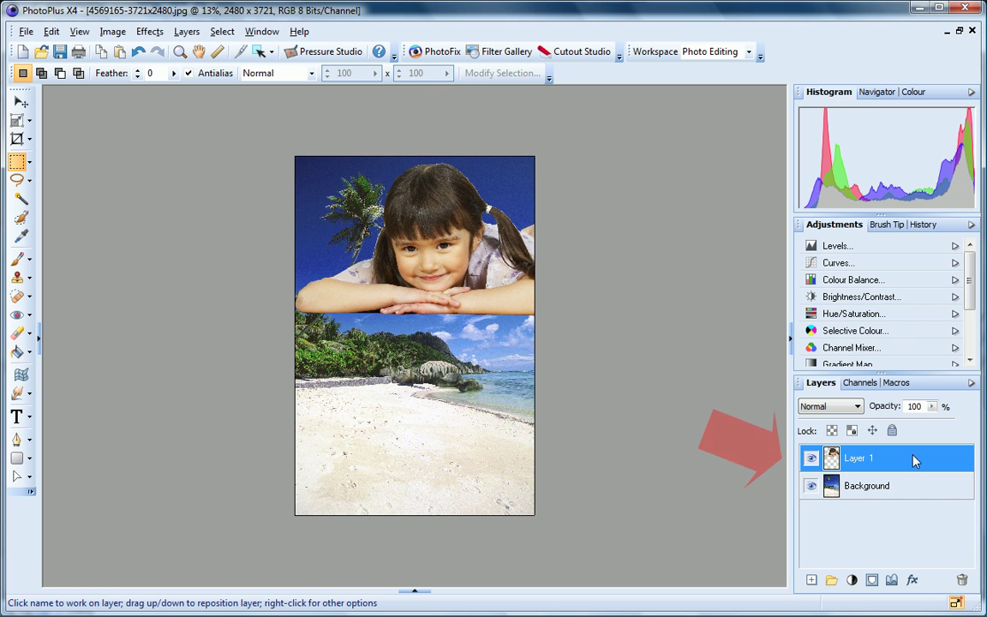
# Scale the girl down with the Deform tool and drag her onto the sand at the bottom
pyautogui.click(17, 120)
pyautogui.moveTo(296, 156); pyautogui.dragTo(411, 233)
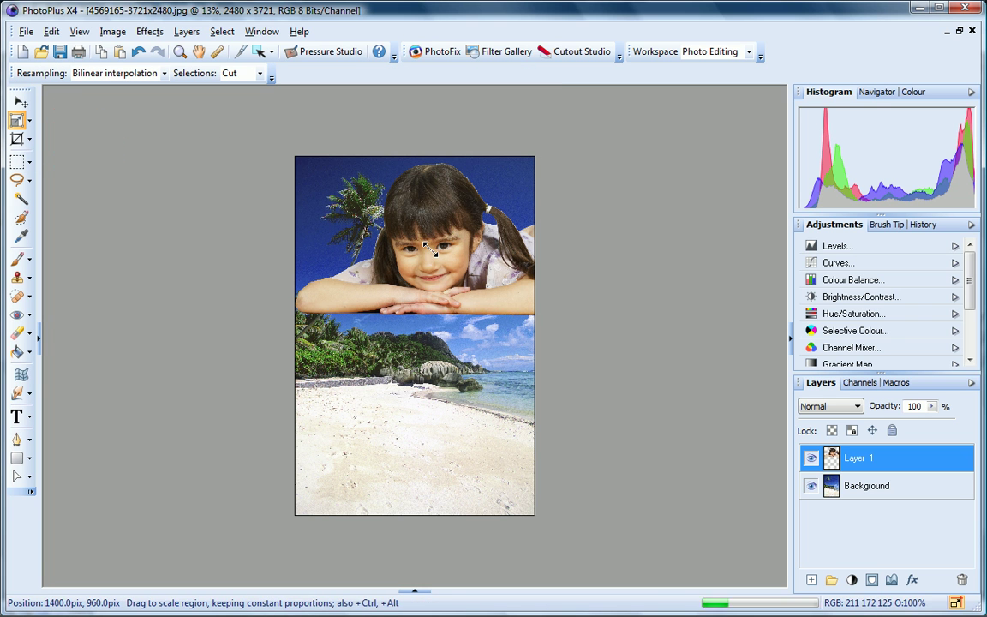
pyautogui.moveTo(496, 271); pyautogui.dragTo(372, 482)
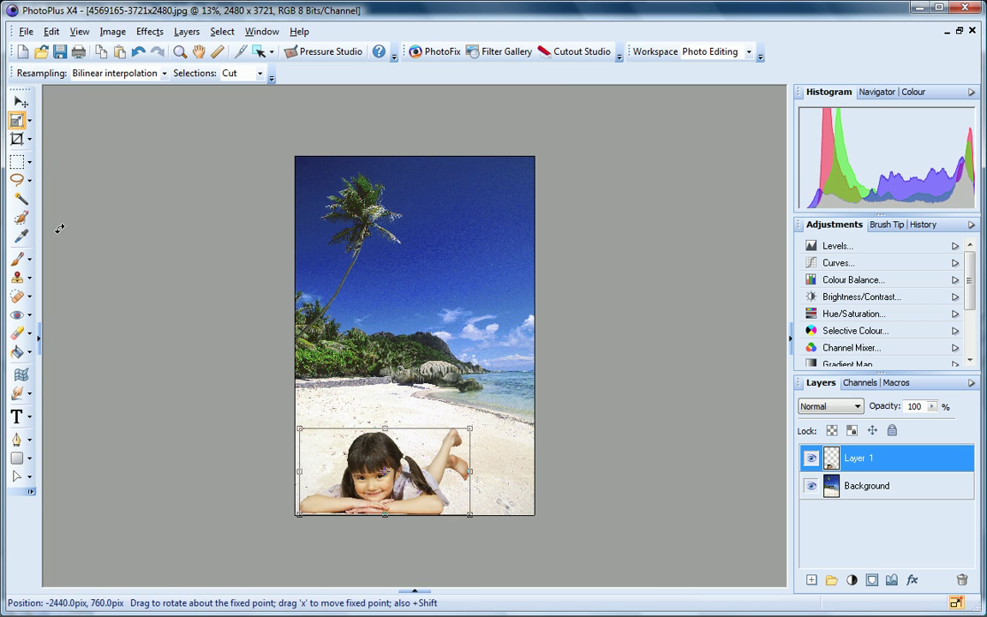
pyautogui.click(21, 103)
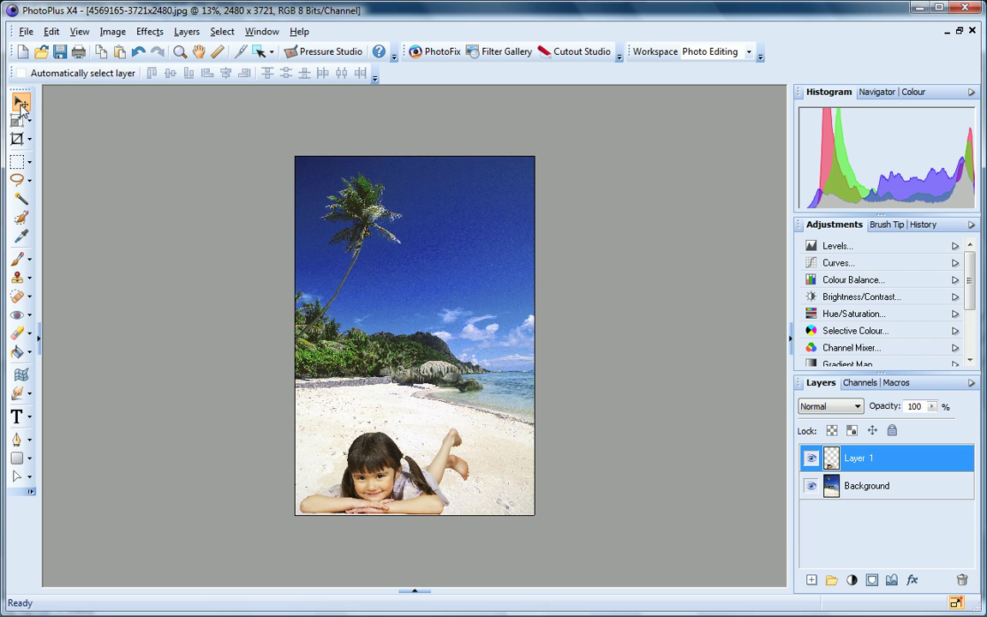